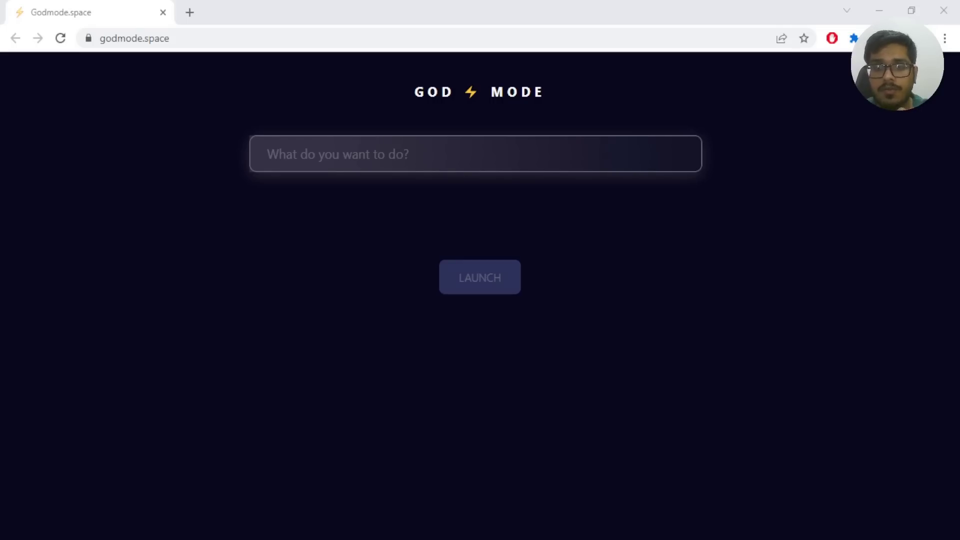
Enter the goal 'Teach 10000 students generative AI in 2023' and accept the curriculum sub-goal
click(381, 156)
text(Teach 10000 students generative ai in 2023)
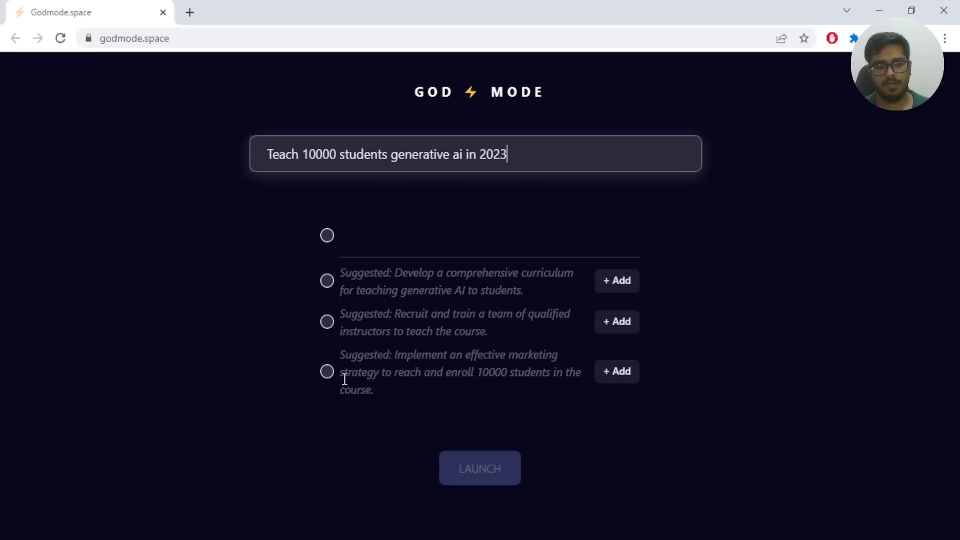
click(609, 282)
Accept the instructor-recruiting and marketing sub-goals, launch the agent and review its proposed search query
click(613, 286)
click(617, 337)
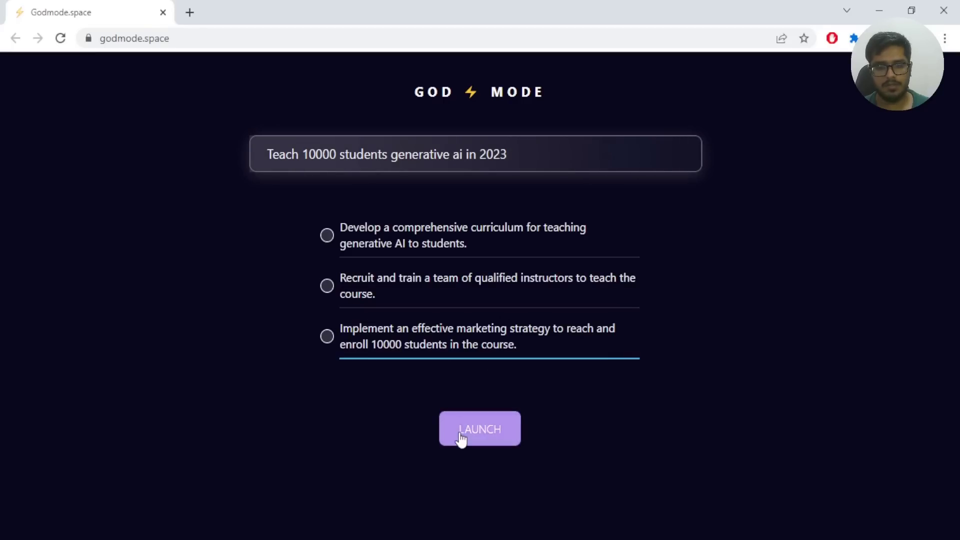
key(Return)
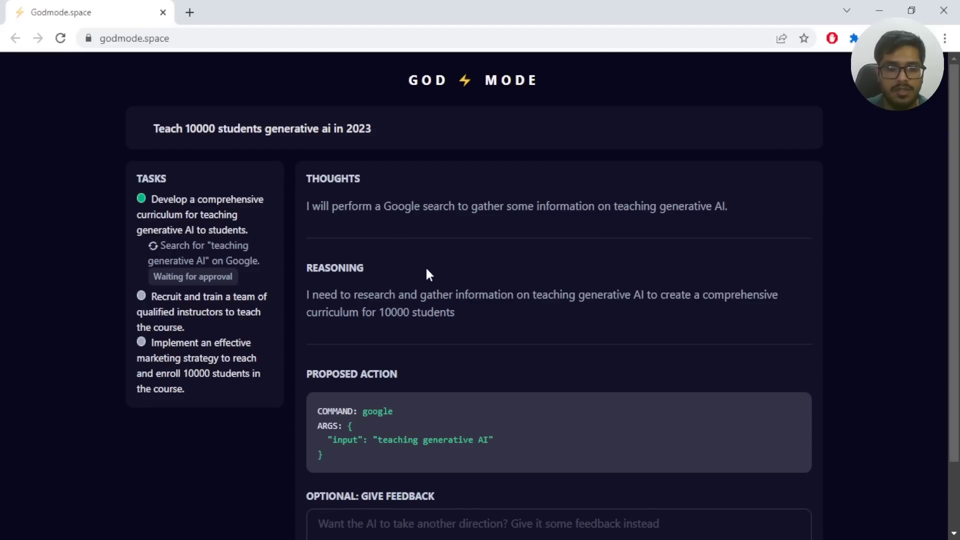
scroll(427, 271, down, 1)
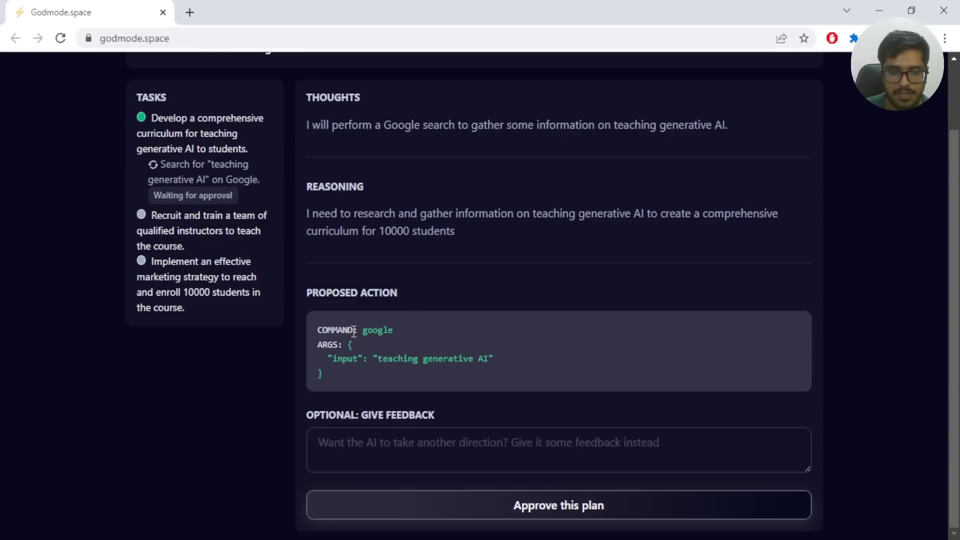
drag(380, 360, 494, 361)
click(488, 368)
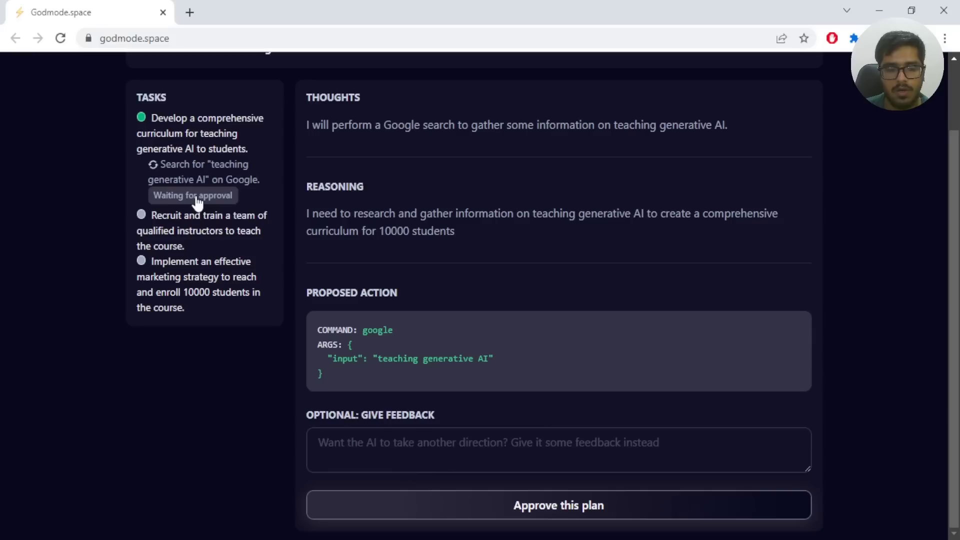
Approve the Google search on teaching generative AI, then approve browsing the UCLA AI guidance site
click(463, 498)
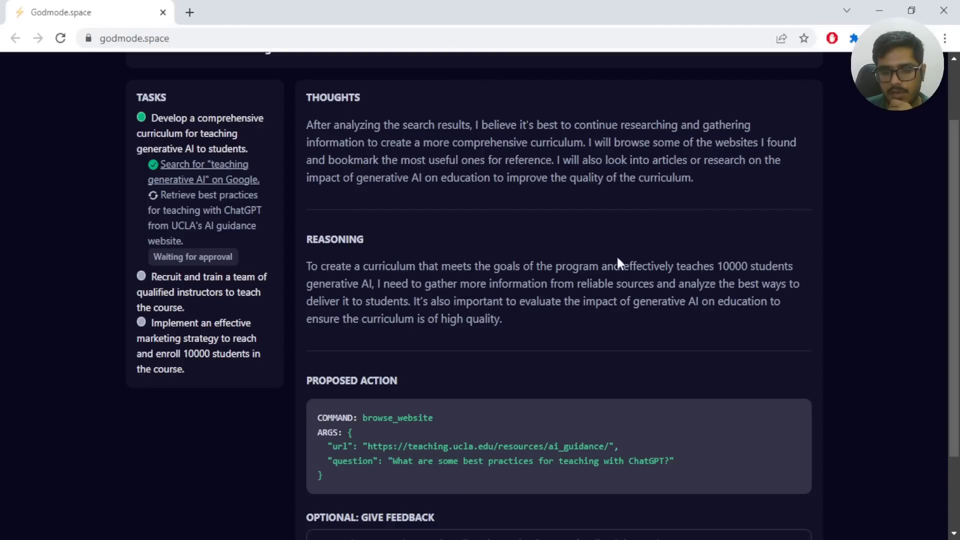
scroll(708, 259, down, 1)
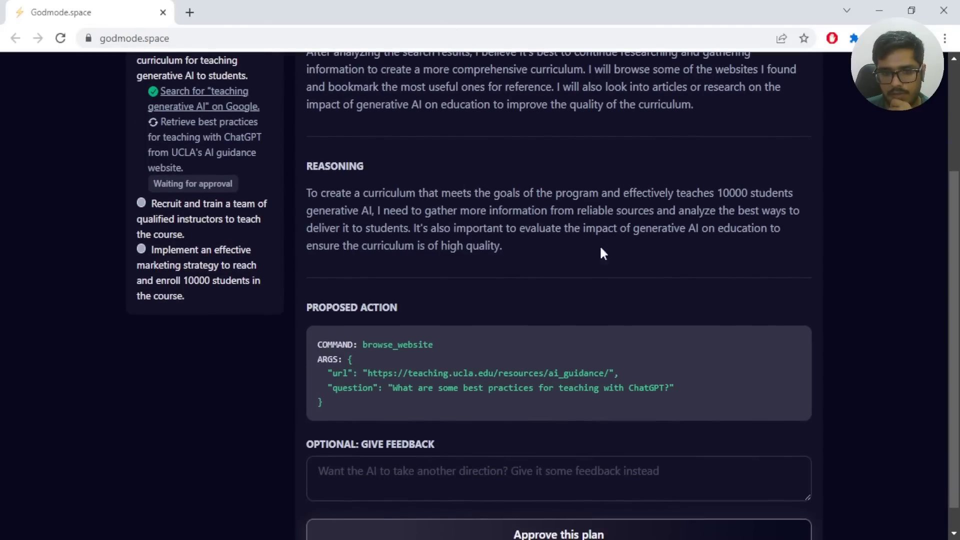
scroll(364, 316, down, 1)
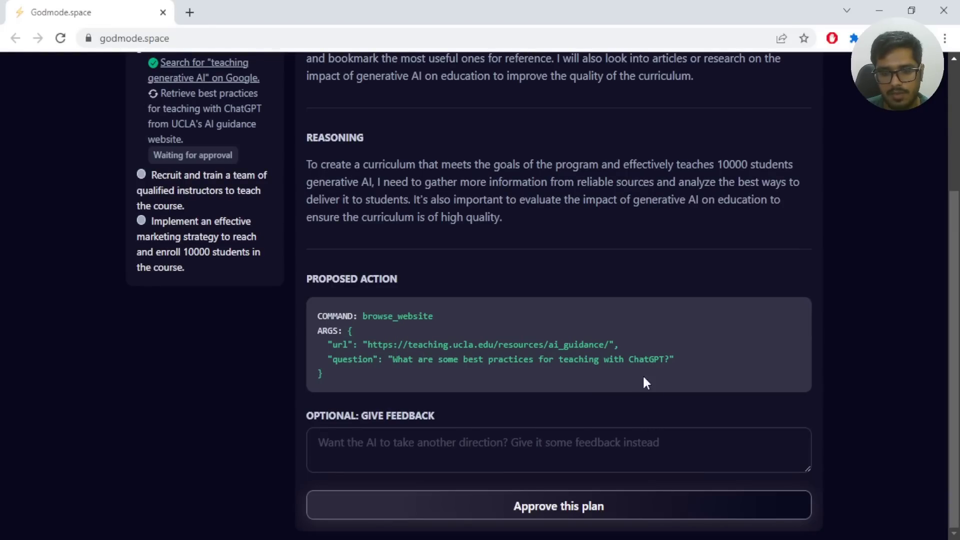
click(473, 508)
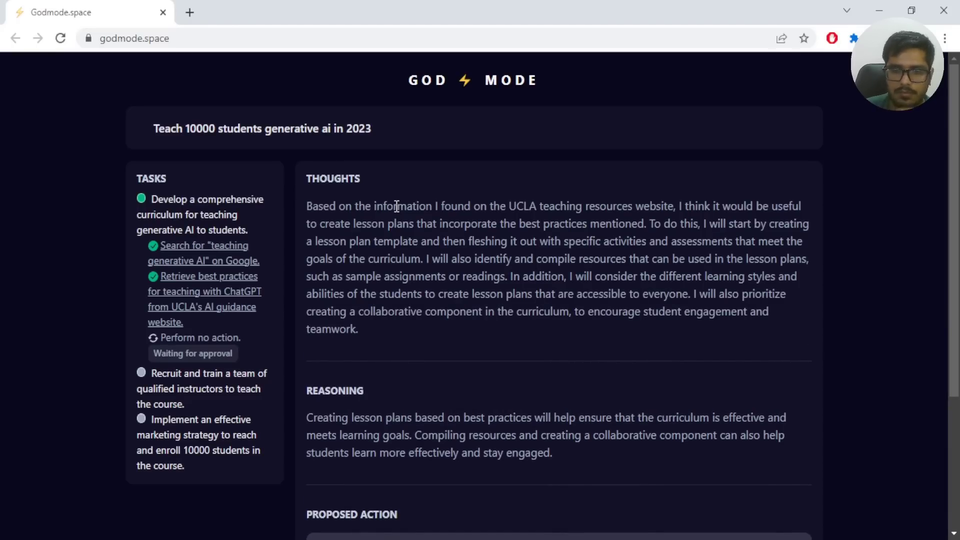
scroll(397, 206, down, 1)
drag(532, 238, 416, 151)
scroll(367, 191, down, 1)
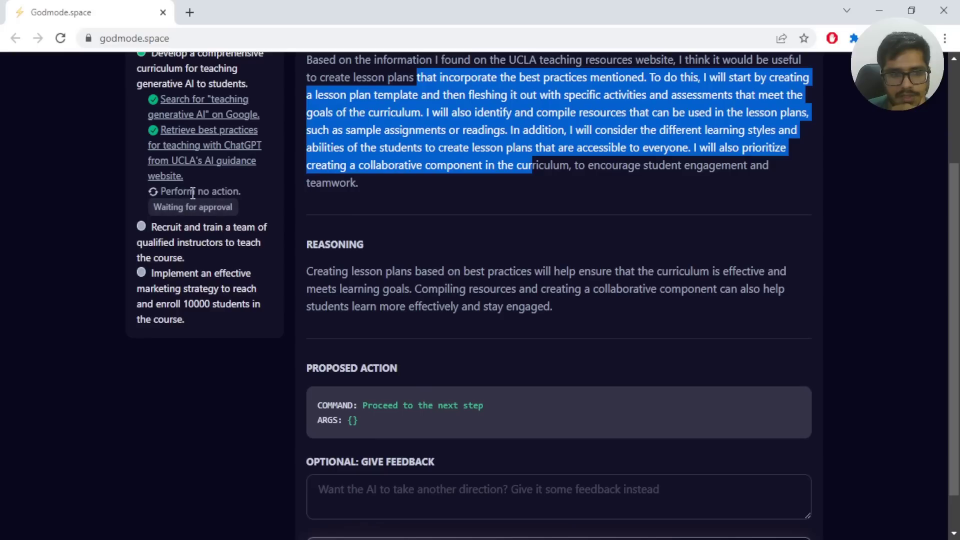
scroll(456, 181, down, 1)
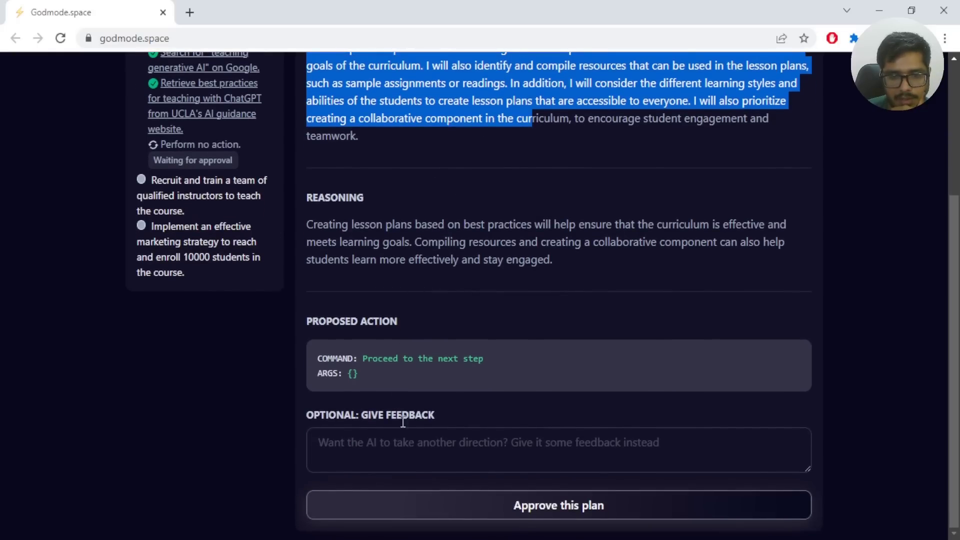
Approve the 'Proceed to the next step' command so the lesson-plan step completes
click(427, 508)
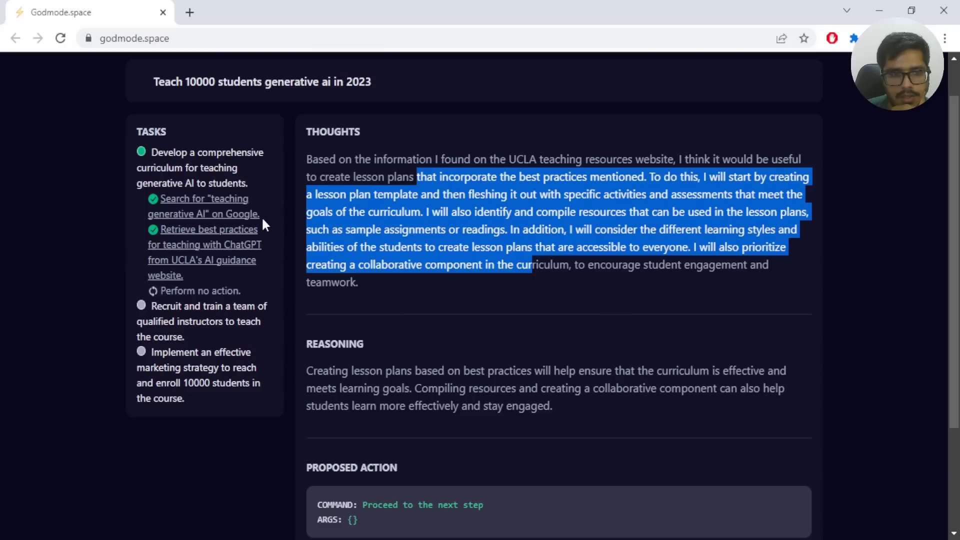
scroll(262, 218, up, 2)
click(472, 300)
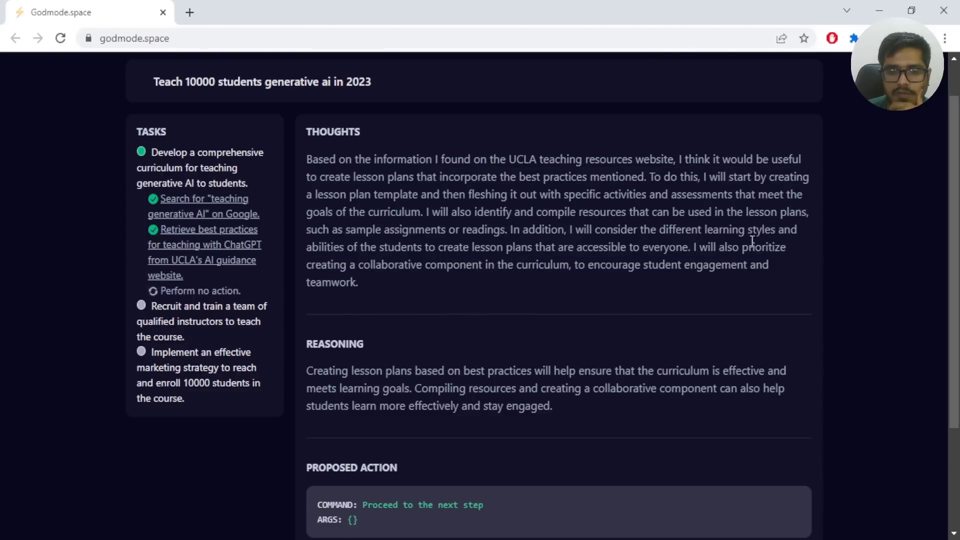
scroll(478, 250, down, 2)
scroll(477, 249, up, 2)
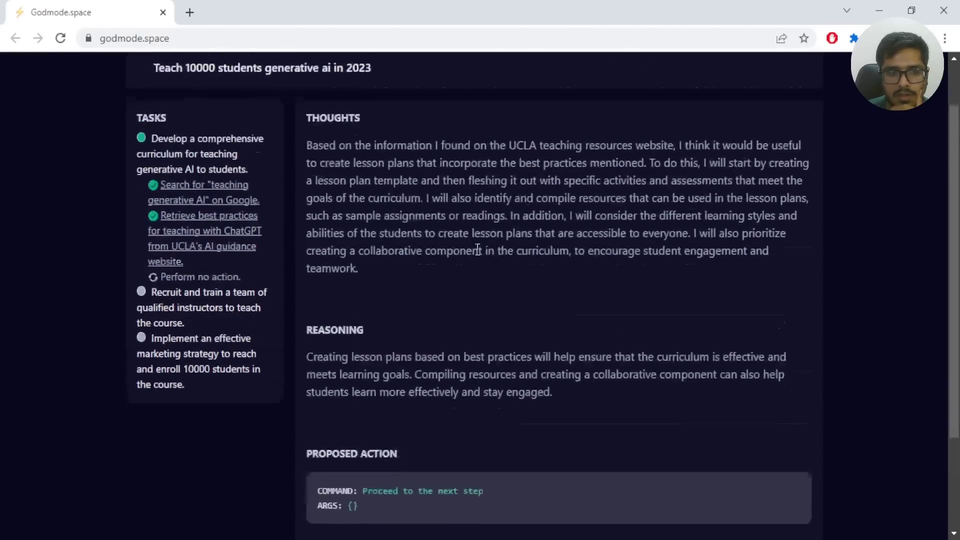
scroll(477, 253, down, 1)
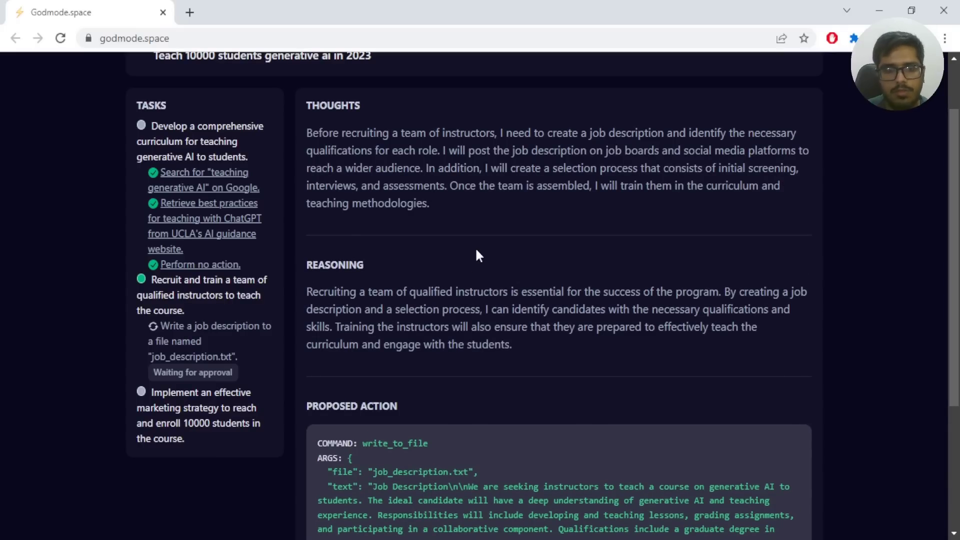
scroll(476, 255, down, 1)
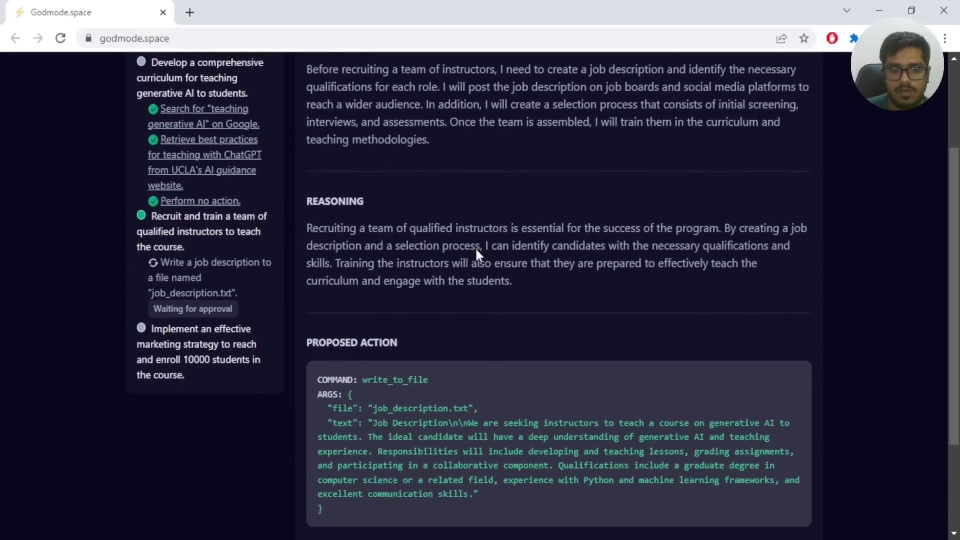
scroll(477, 254, down, 1)
scroll(478, 285, down, 1)
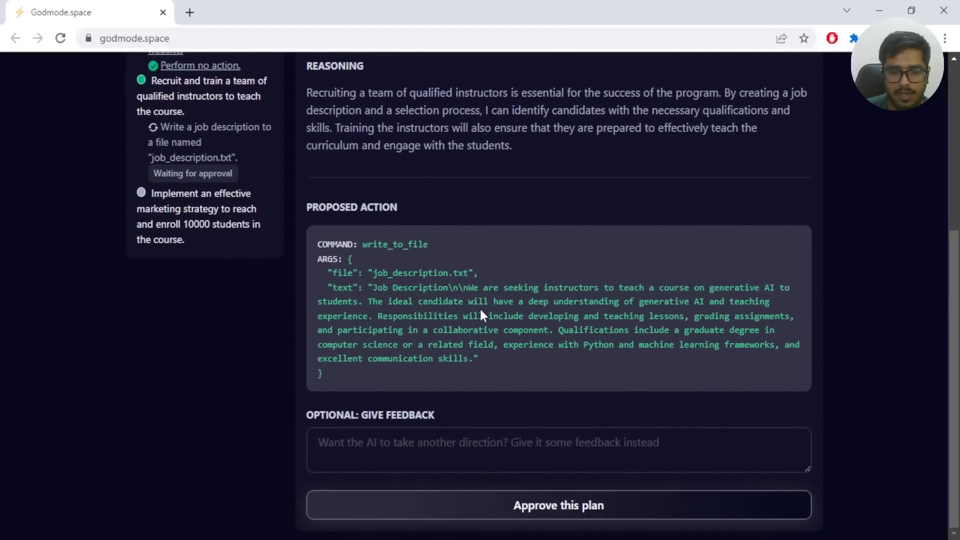
Send feedback telling the agent to focus on creating the course, not the instructors
click(478, 455)
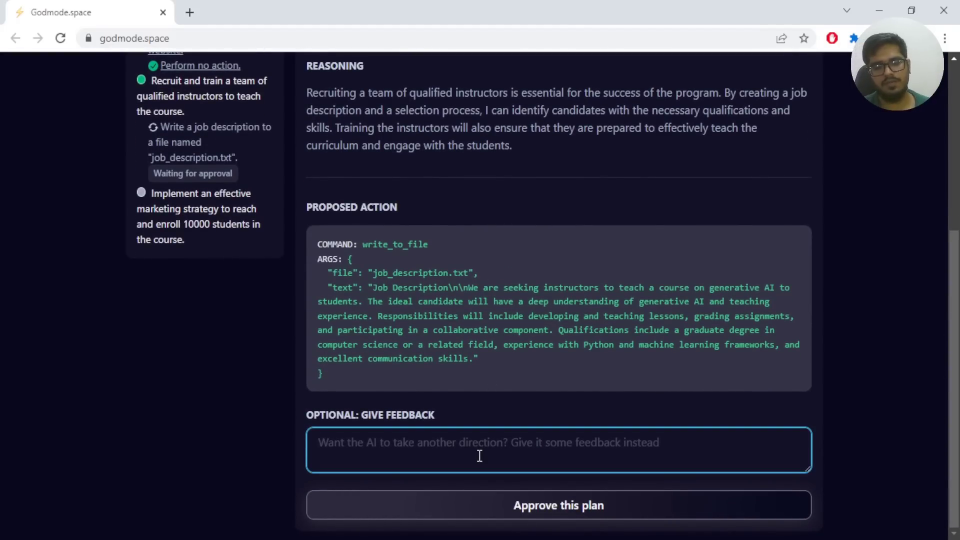
text(Let's focus on creating the course, don't worry about the instructors)
click(492, 505)
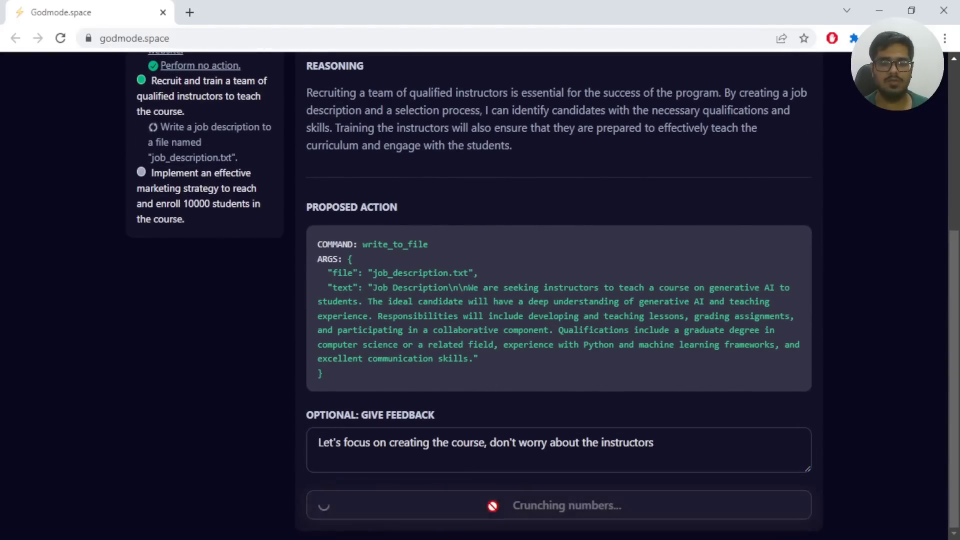
scroll(364, 322, up, 1)
drag(362, 317, 480, 434)
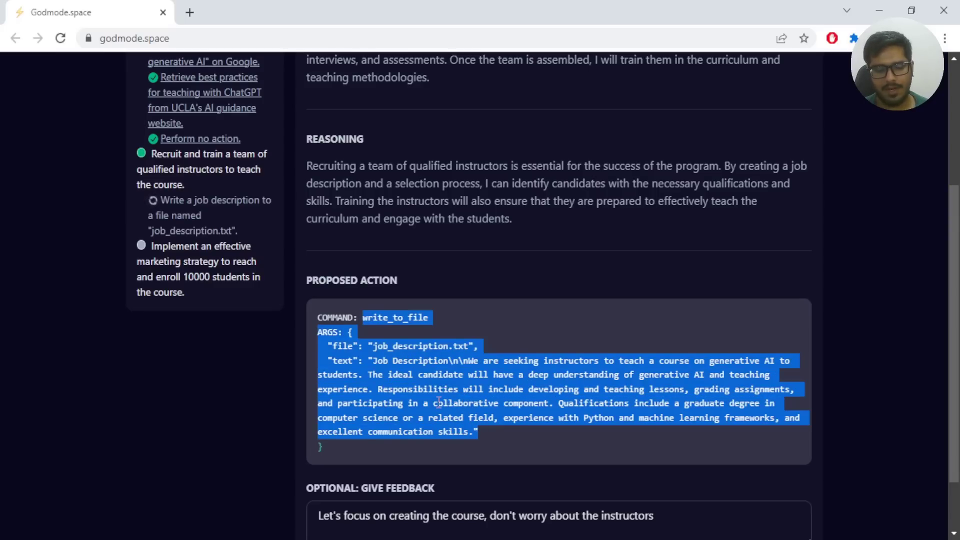
scroll(467, 330, up, 1)
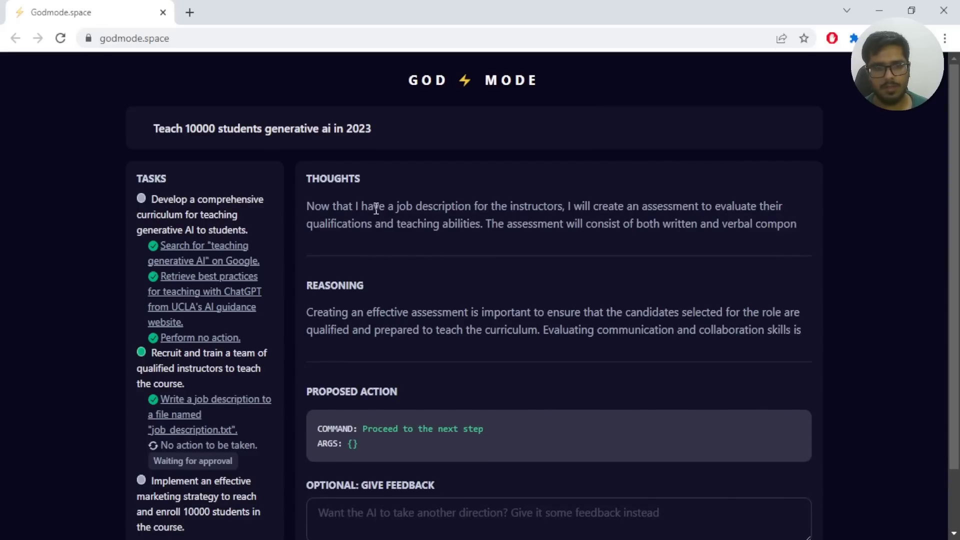
scroll(443, 229, down, 1)
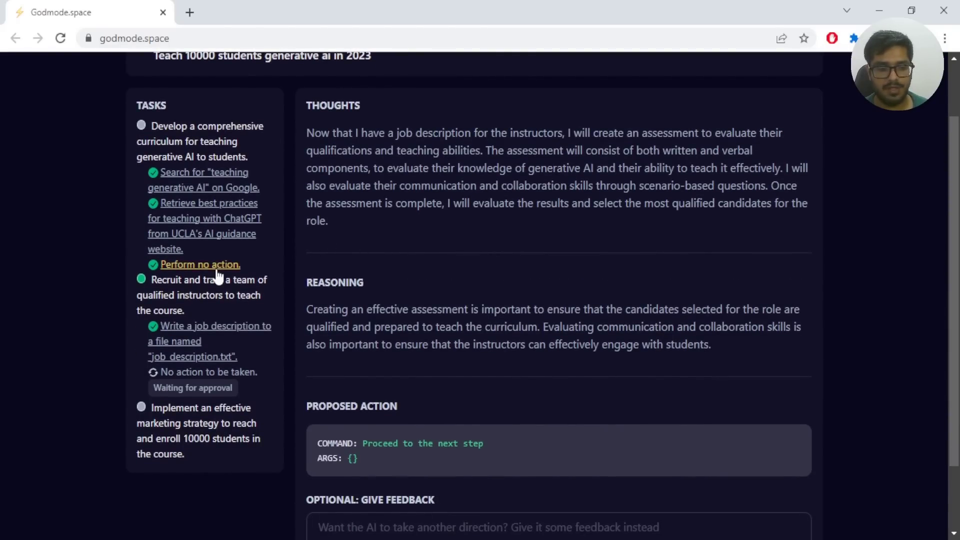
scroll(358, 257, down, 1)
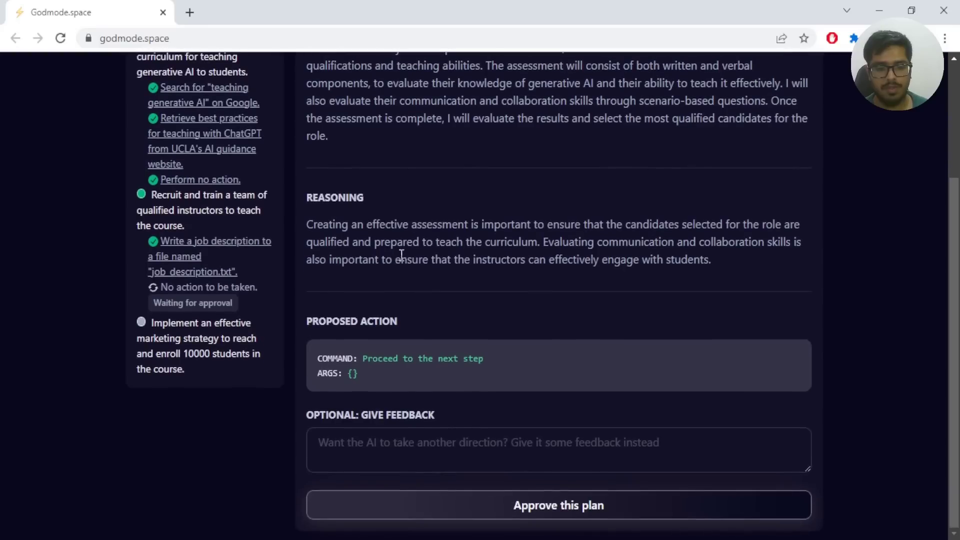
Approve the proceed-to-next-step plan and review the marketing strategy task text
click(511, 503)
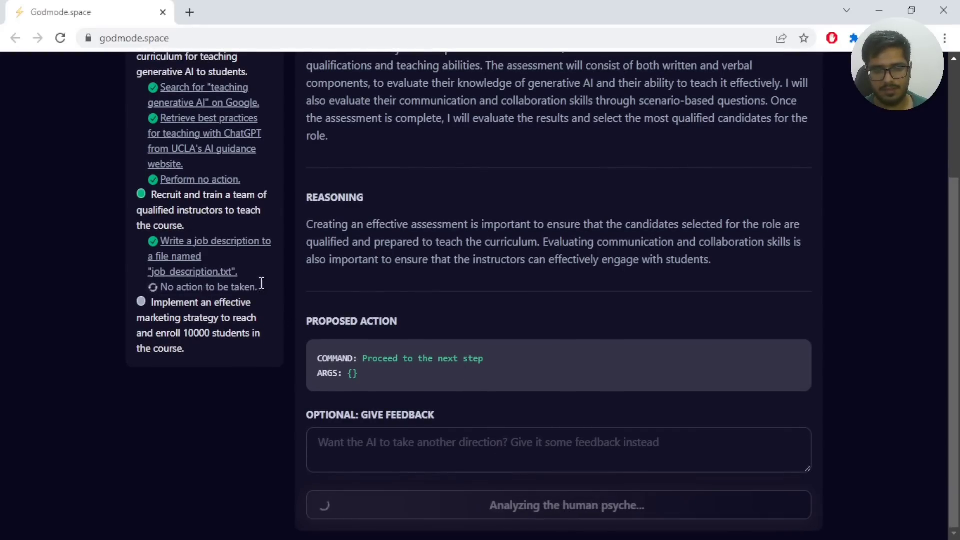
drag(153, 303, 193, 348)
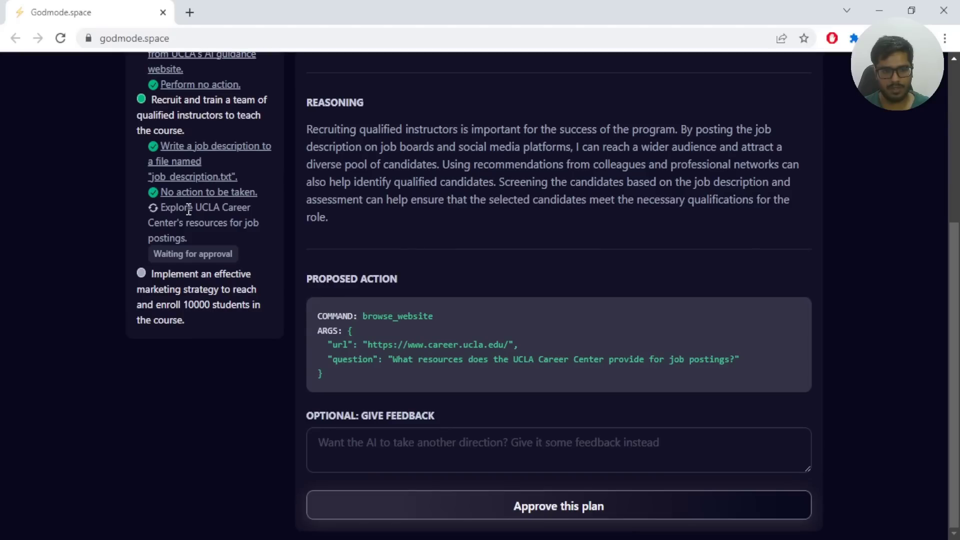
Send the feedback 'Ignore this step' to skip the UCLA Career Center resources
drag(191, 208, 223, 236)
click(397, 441)
text(Ignore this st)
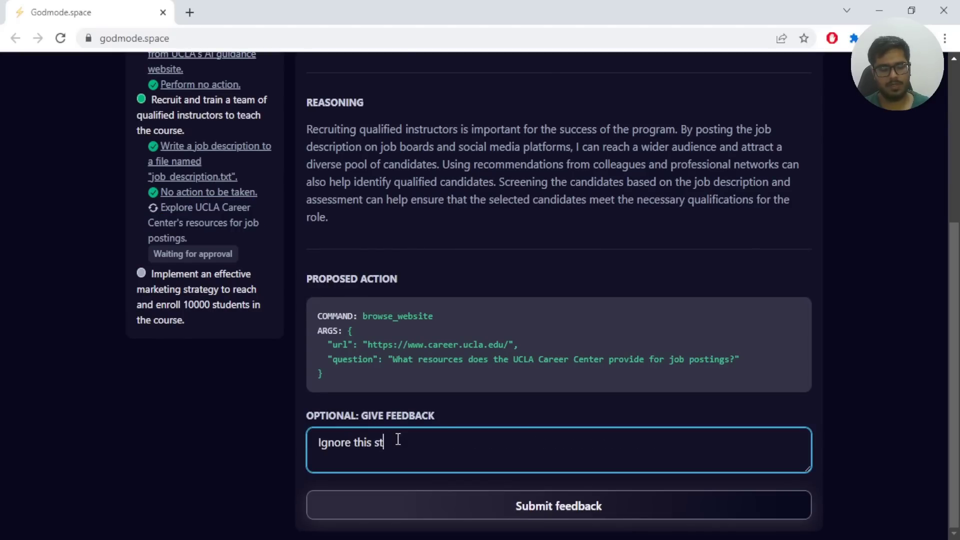
text(ep)
click(568, 504)
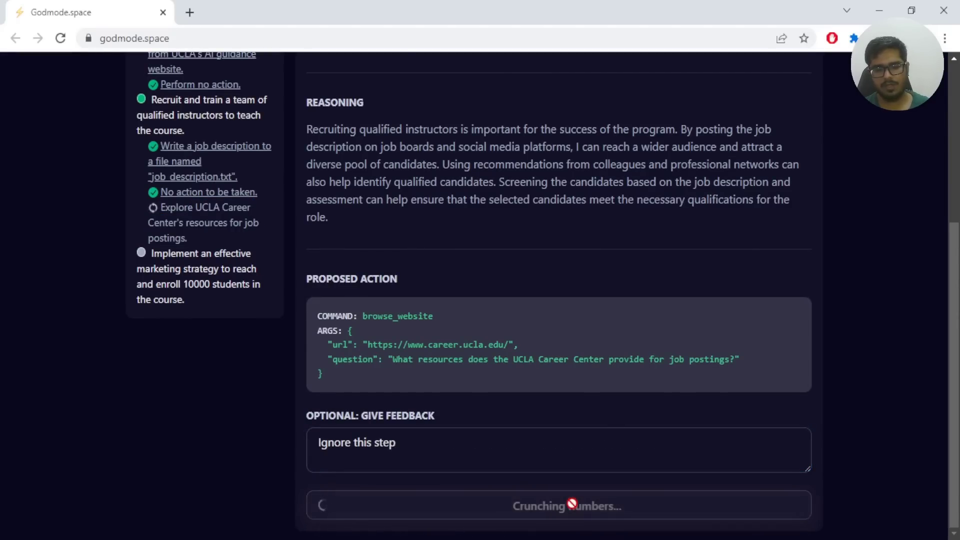
scroll(572, 504, up, 3)
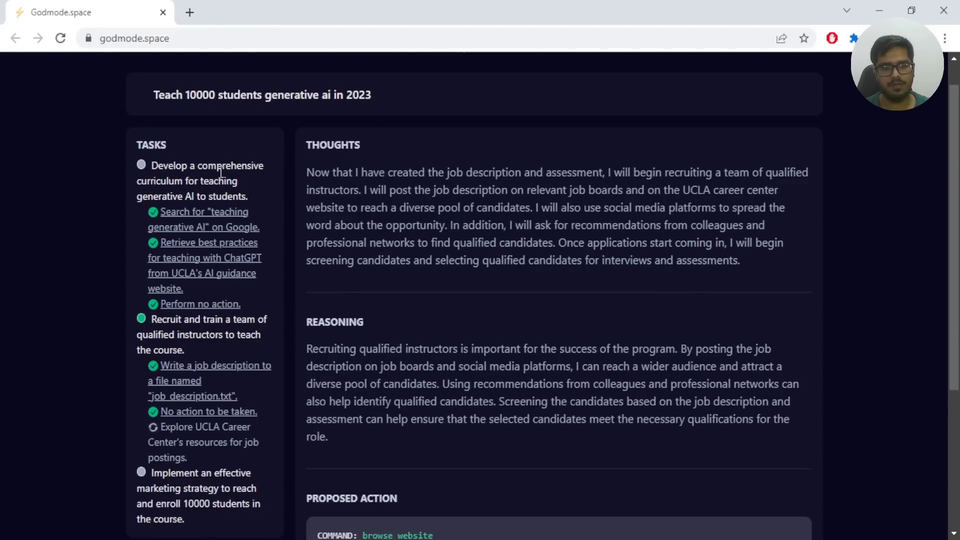
scroll(220, 172, down, 3)
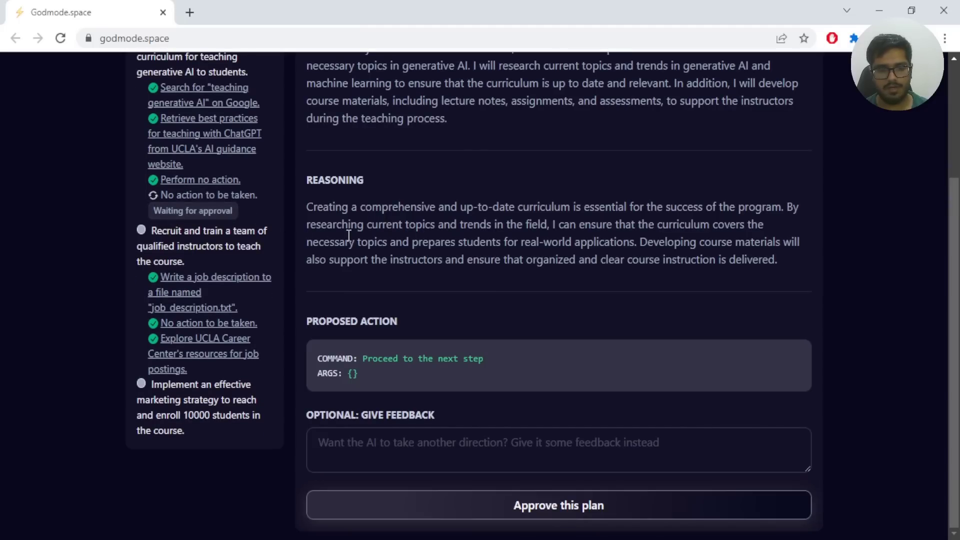
scroll(342, 253, up, 3)
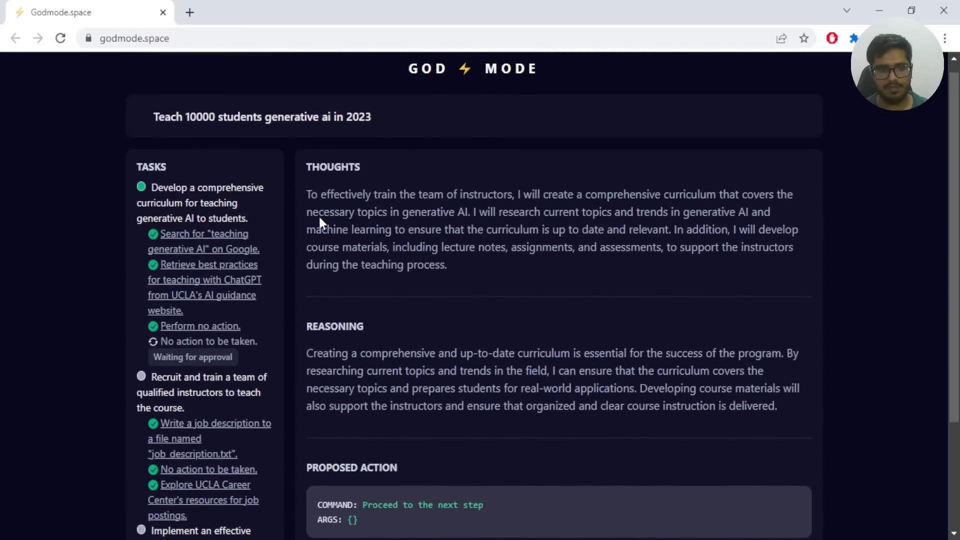
scroll(303, 113, up, 1)
triple_click(249, 133)
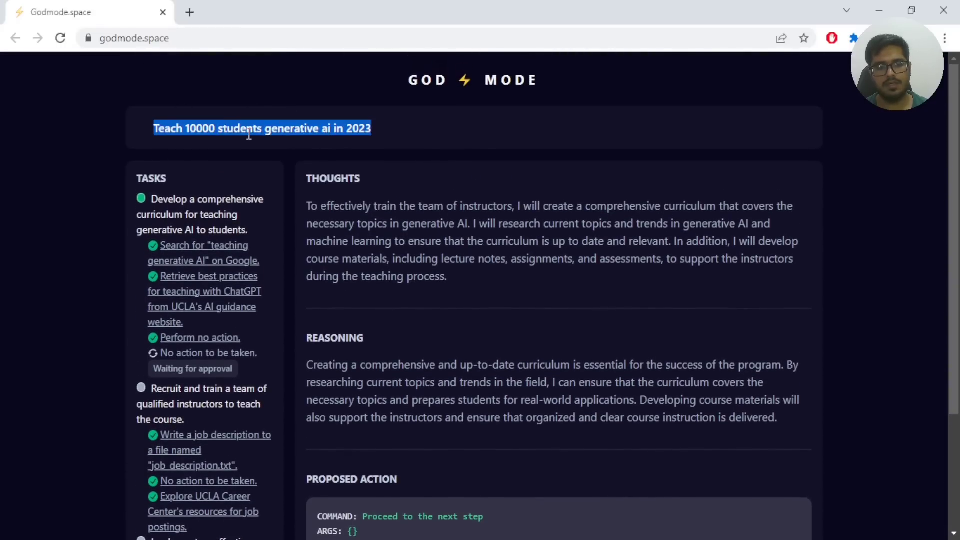
Reload and submit the example goal 'Explore the possibility there existed an advanced pre-ice age civilization'
click(69, 36)
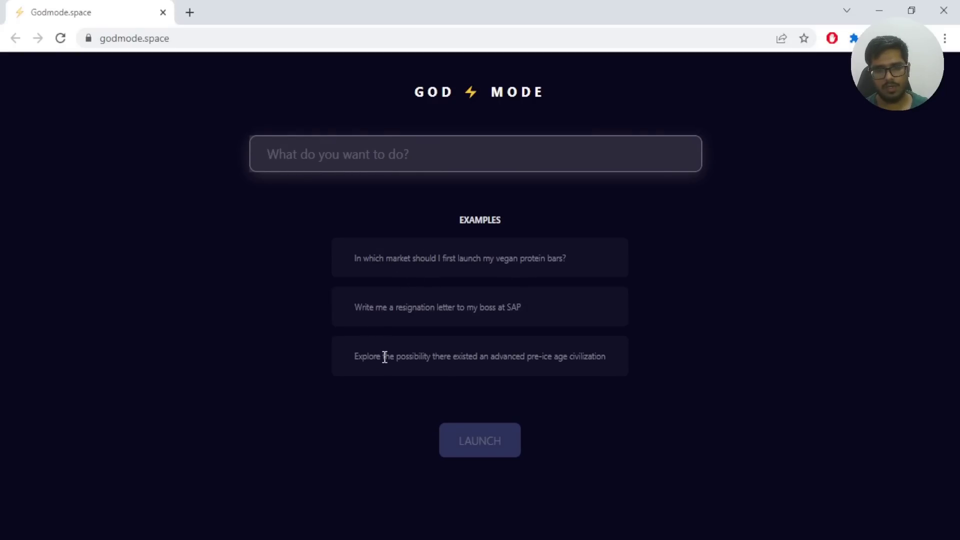
triple_click(439, 359)
key(ctrl+c)
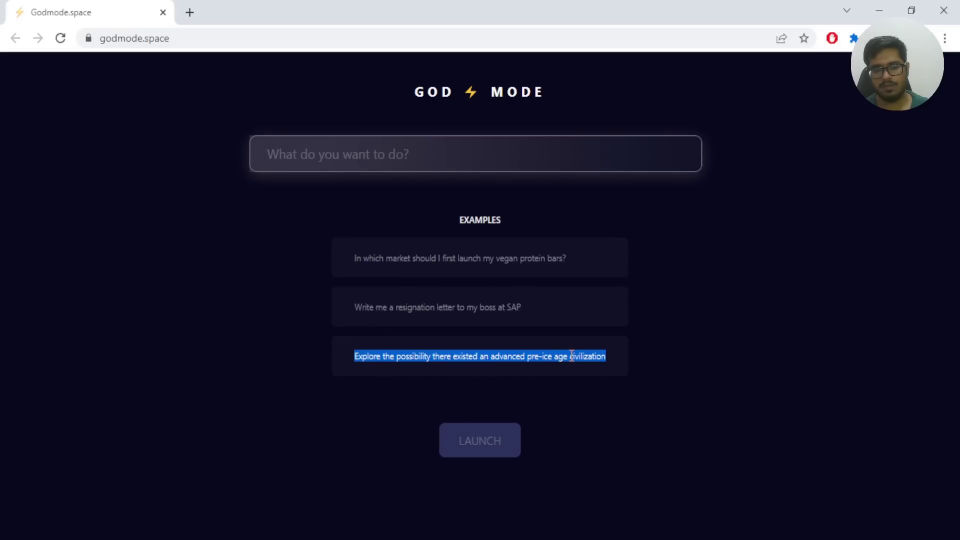
click(404, 155)
key(ctrl+v)
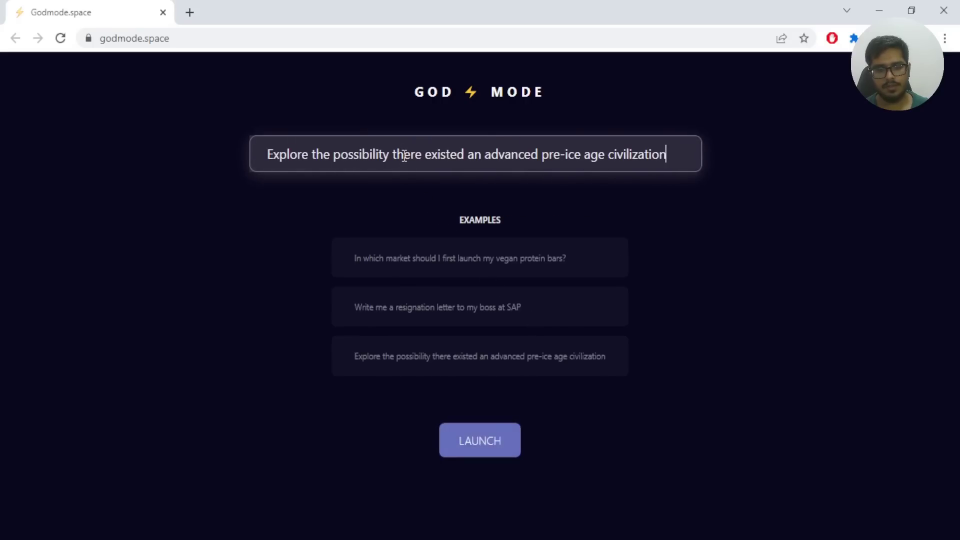
key(Return)
Add the third research task, launch the agent and approve its initial and corrected Google searches
click(616, 333)
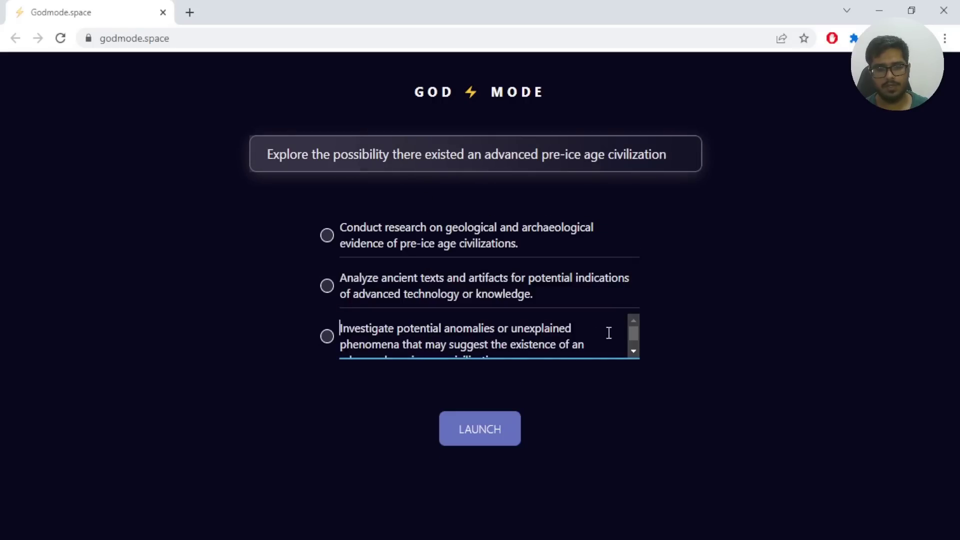
click(499, 421)
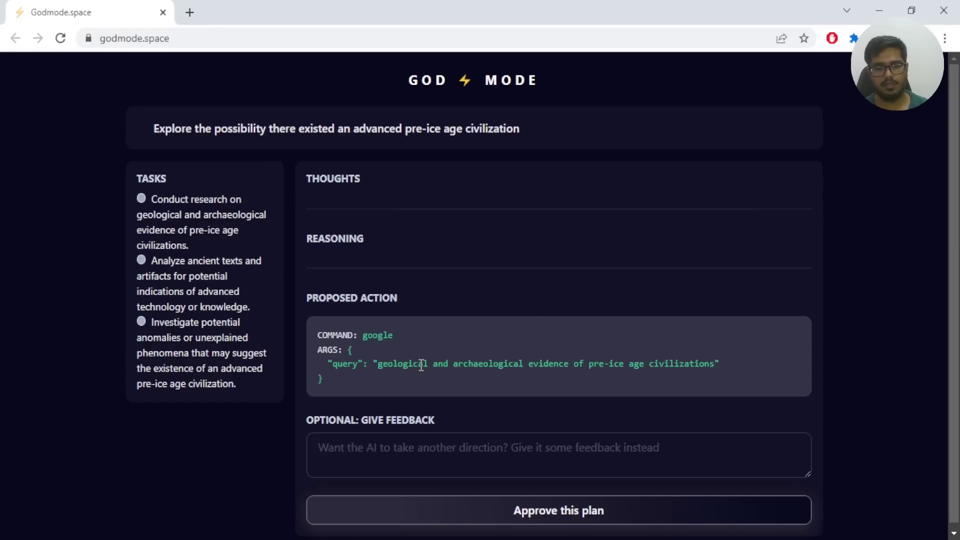
click(431, 508)
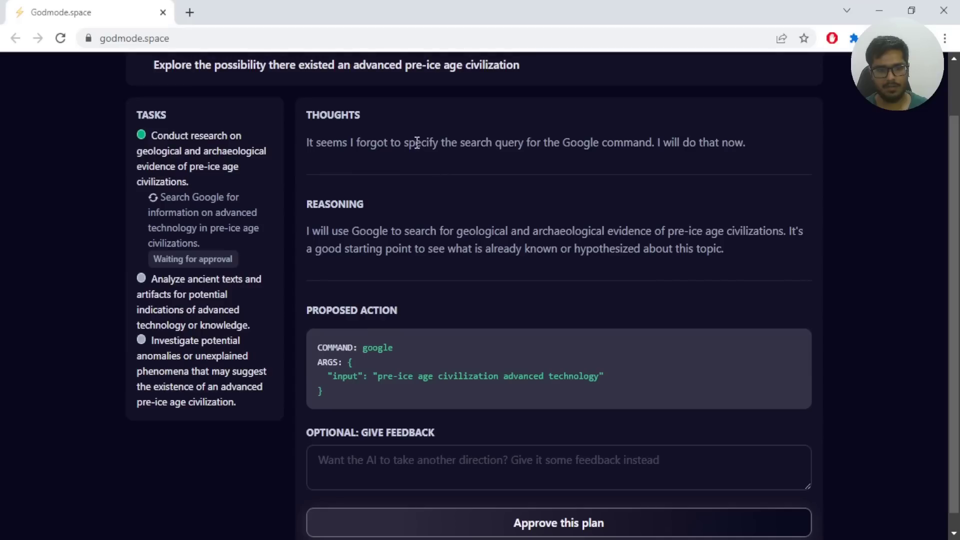
triple_click(418, 143)
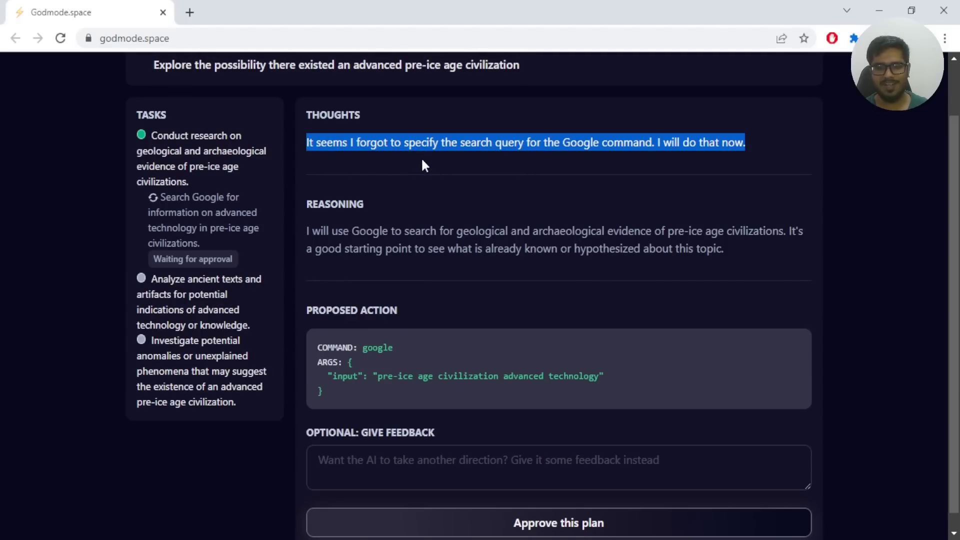
scroll(427, 187, down, 1)
click(590, 514)
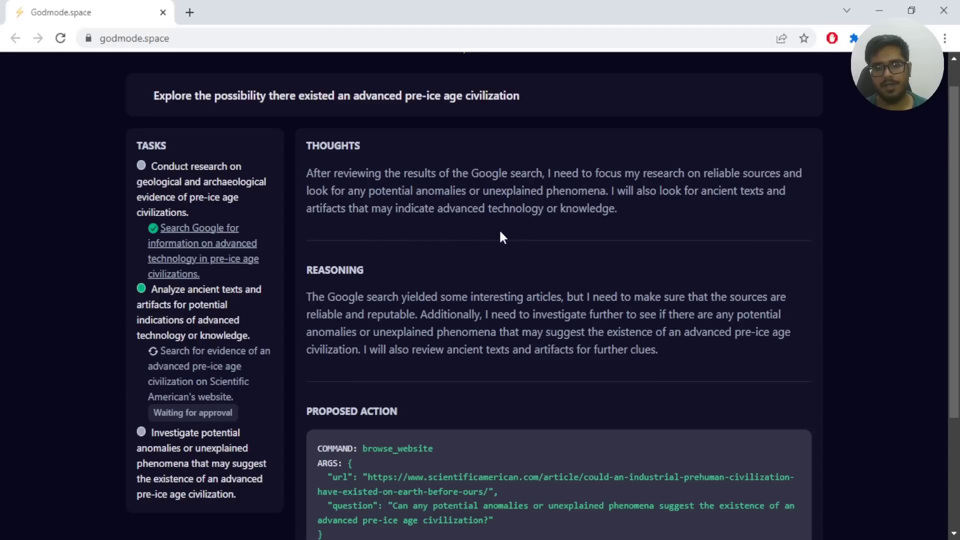
scroll(557, 234, down, 2)
drag(367, 150, 652, 202)
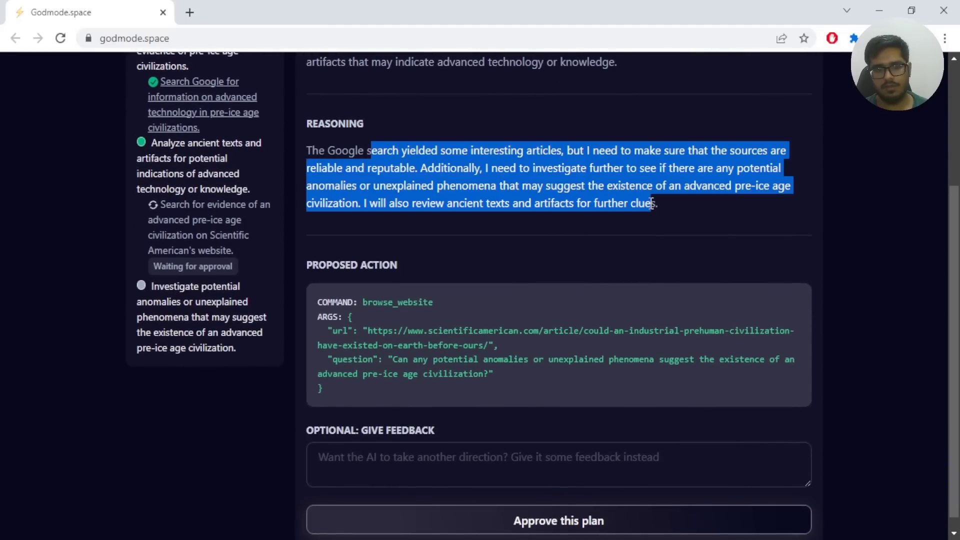
scroll(652, 203, down, 1)
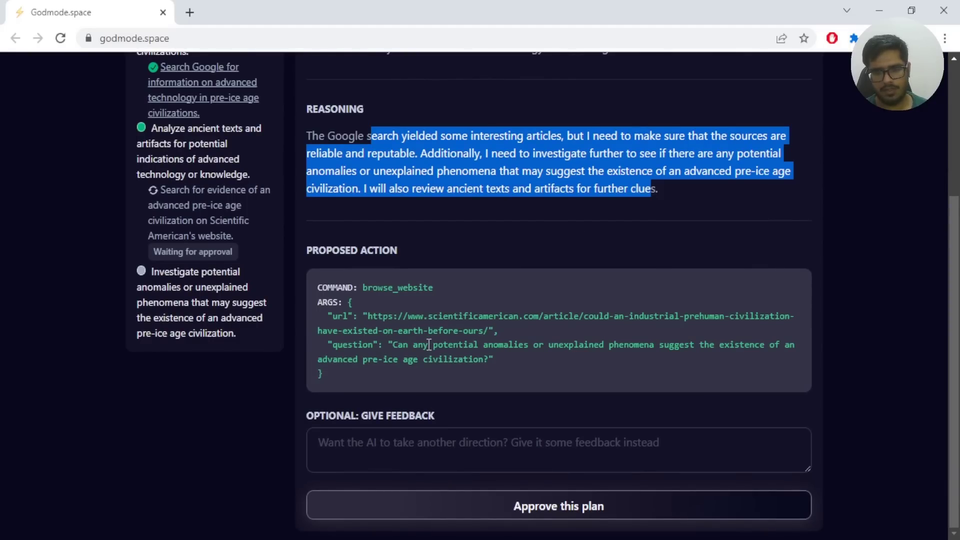
Approve browsing the Scientific American article and review the research task list
click(442, 511)
drag(151, 152, 185, 196)
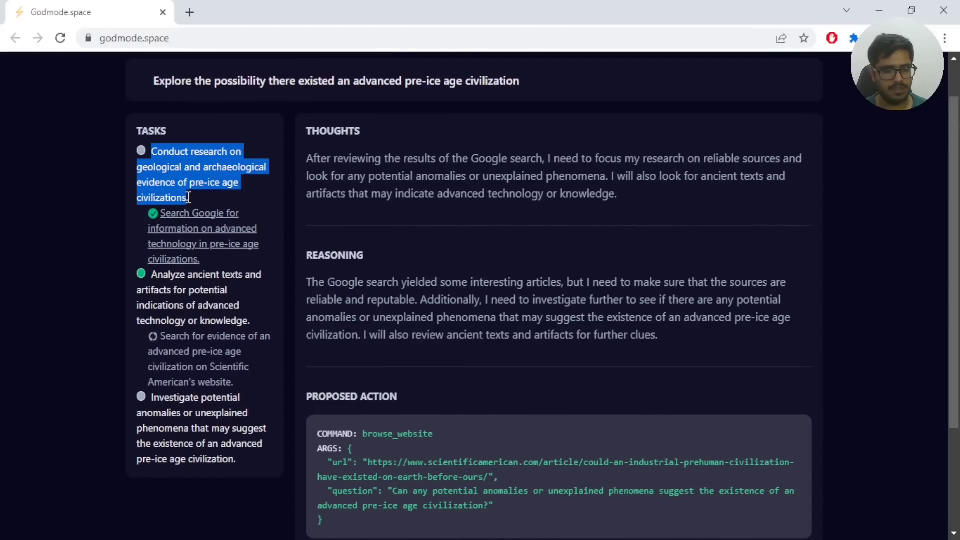
drag(151, 274, 248, 322)
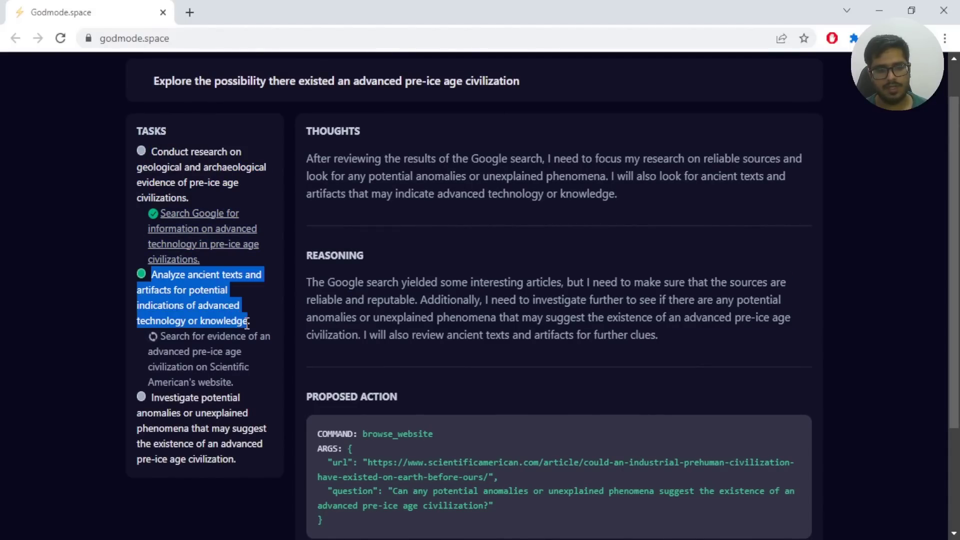
scroll(427, 316, down, 2)
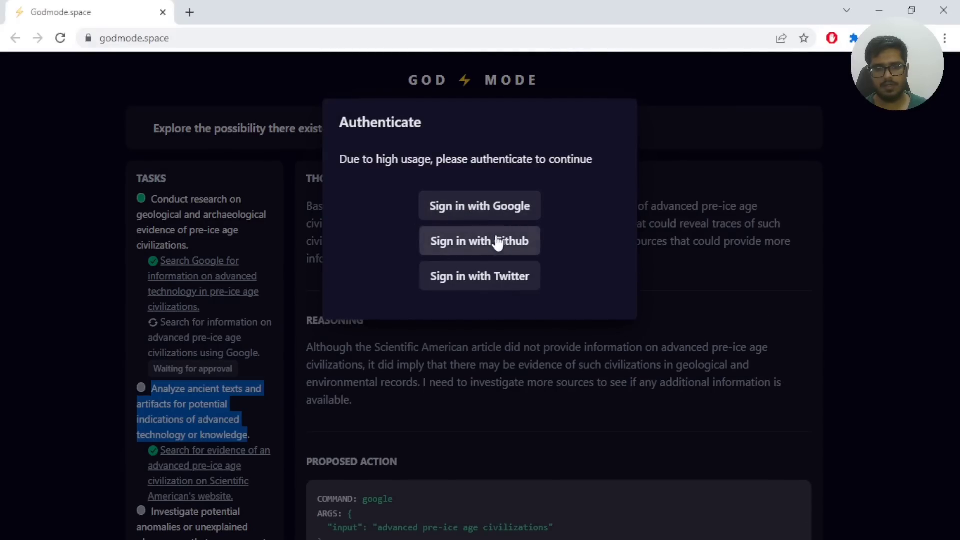
Dismiss the Authenticate modal and reload Godmode.space to its empty start page
click(750, 167)
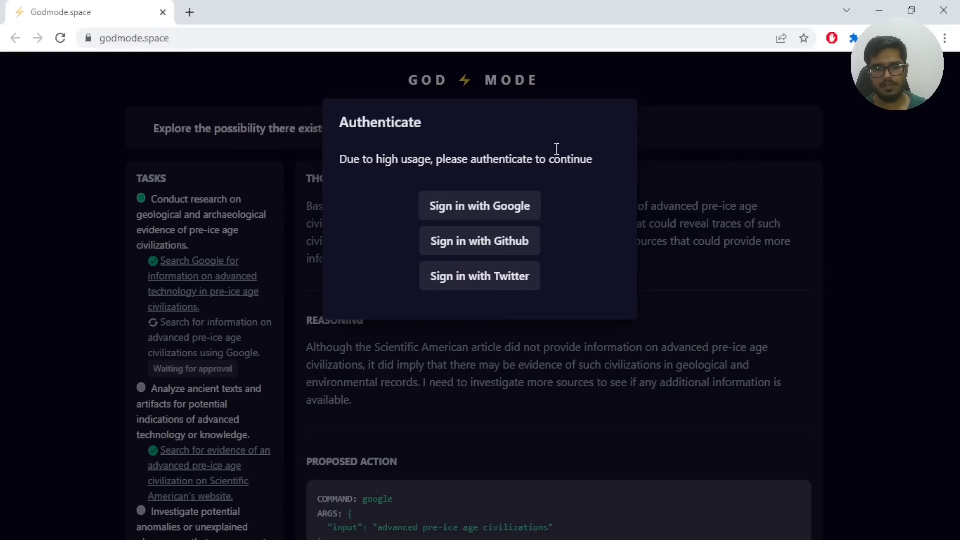
click(59, 39)
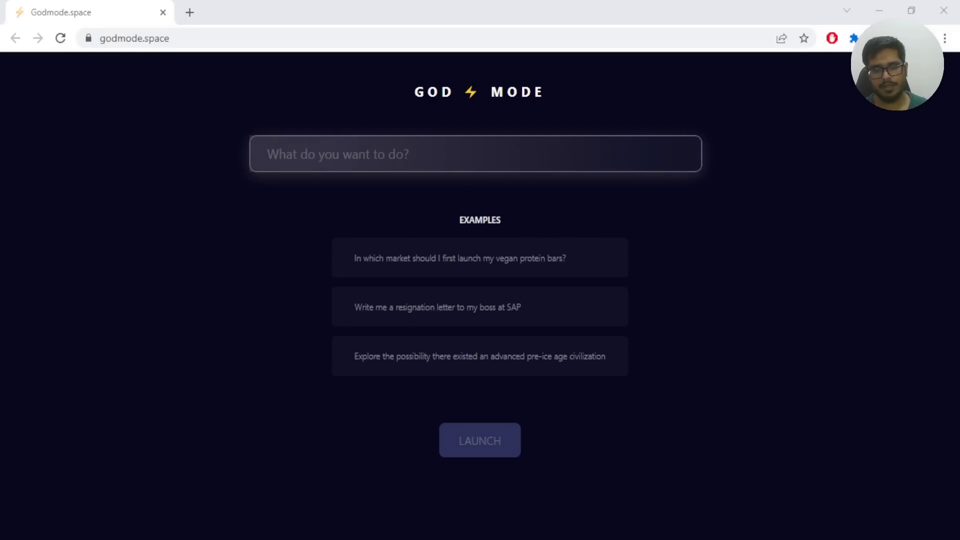
click(365, 145)
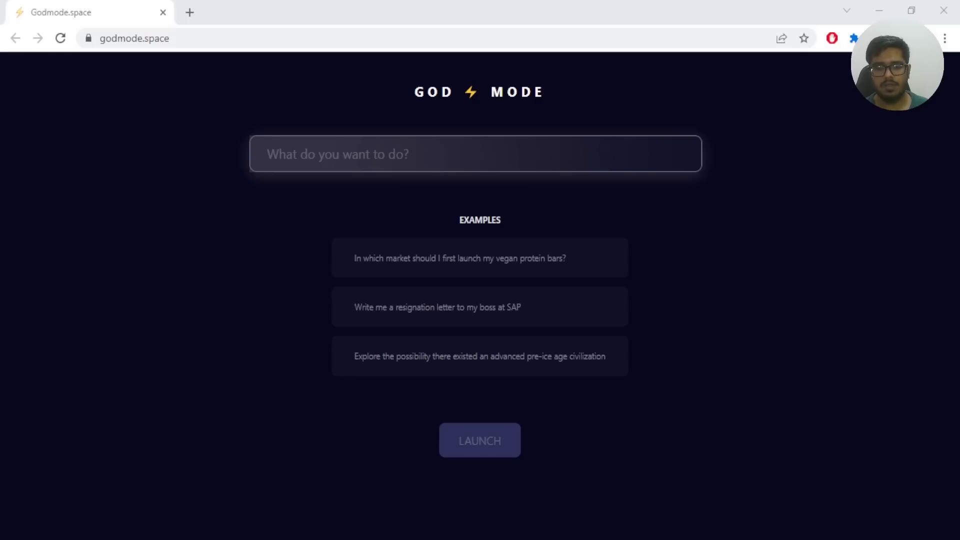
click(365, 147)
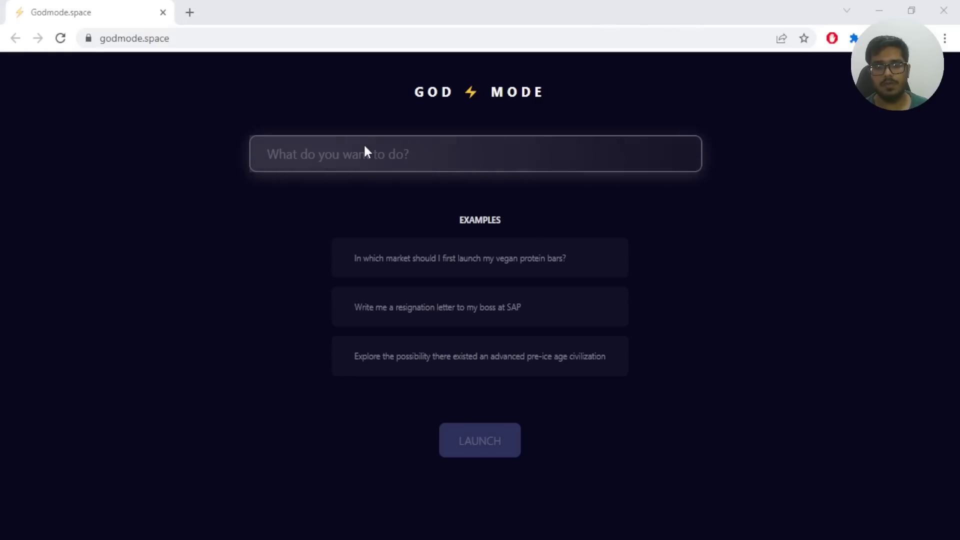